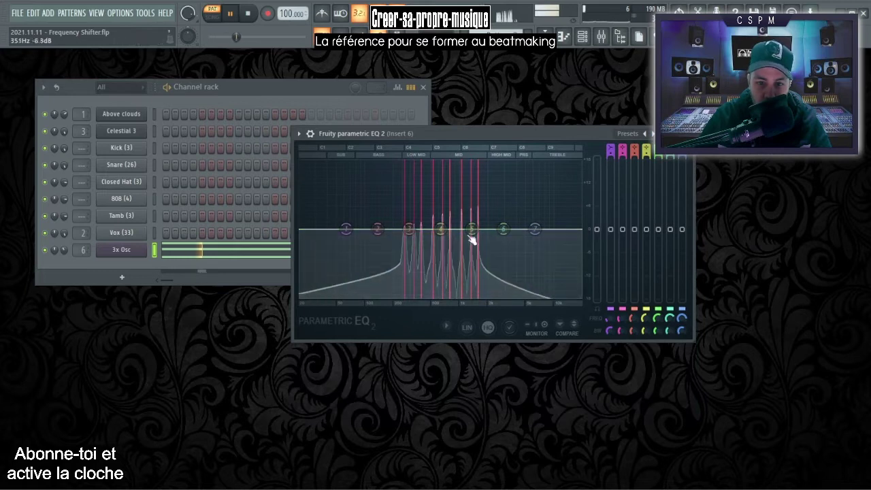
Stop playback, open the 3x Osc channel settings and place them beside the Parametric EQ 2 window.
left_click_drag(548, 133, 487, 242)
key("space")
left_click(121, 250)
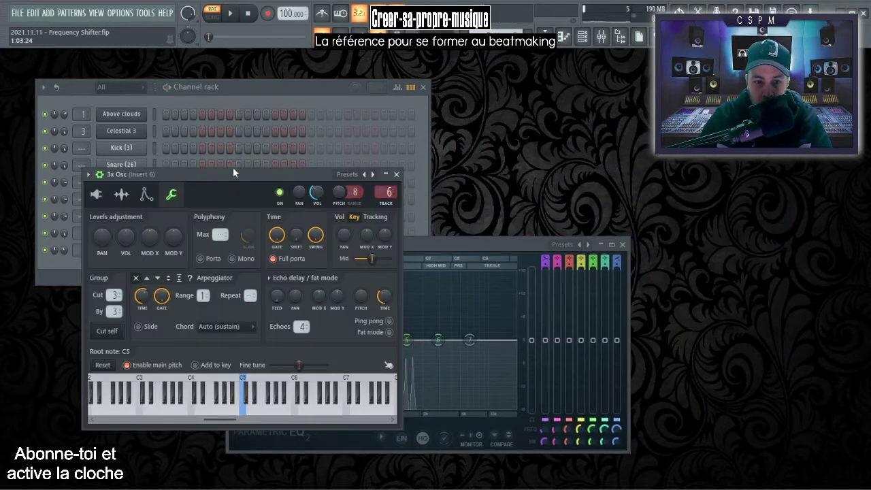
left_click_drag(309, 175, 232, 83)
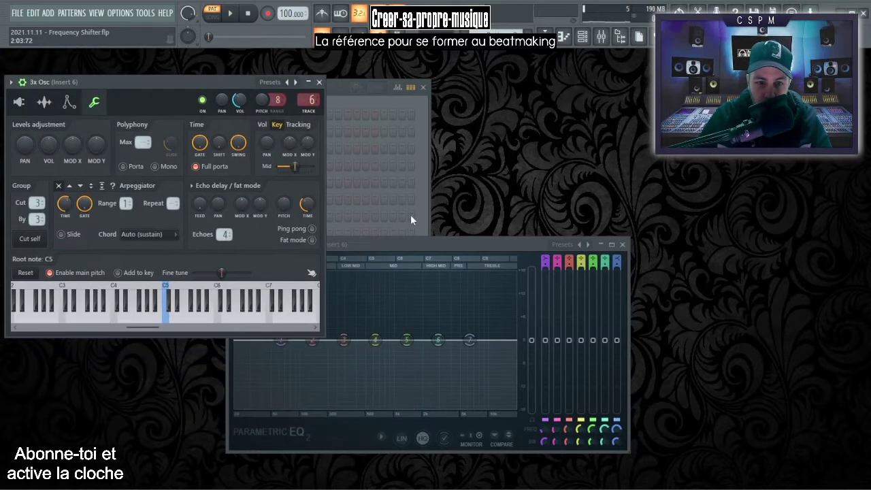
left_click_drag(421, 243, 491, 234)
left_click_drag(234, 83, 267, 80)
Sweep the 3x Osc channel pitch during playback, and close the synth and EQ windows.
key("space")
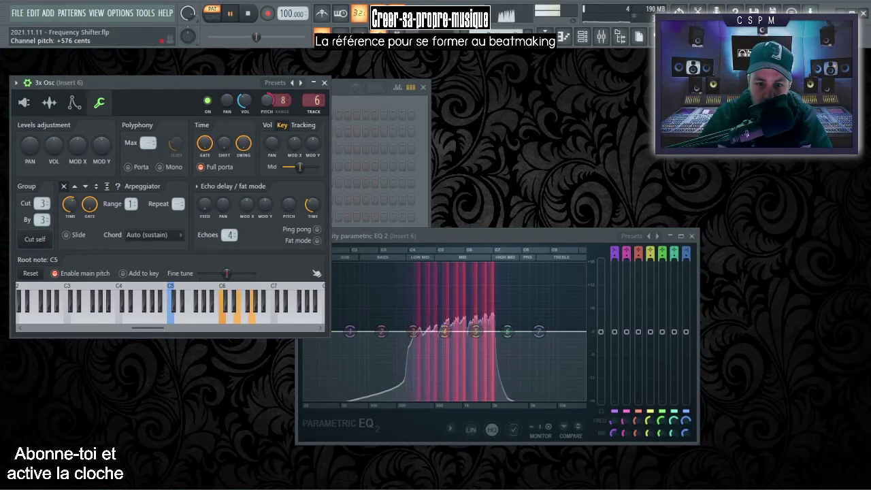
left_click_drag(267, 101, 267, 141)
key("space")
left_click(325, 82)
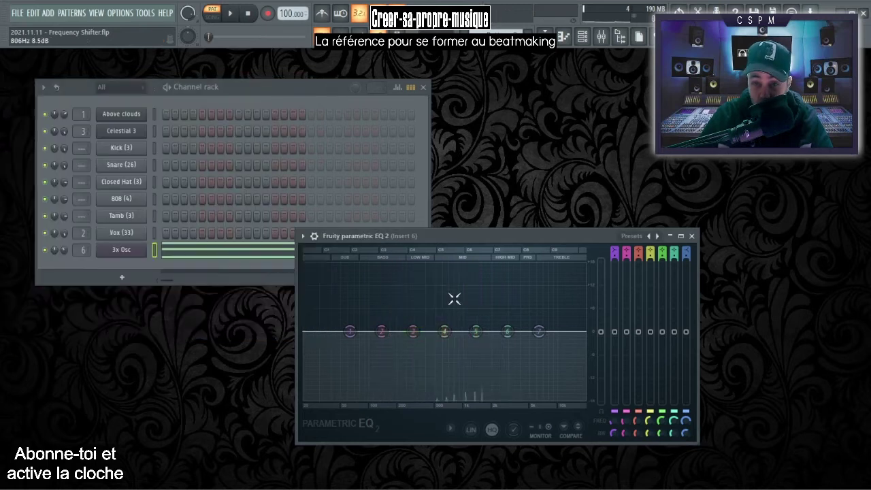
left_click(692, 236)
Open the Frequency Shifter and Parametric EQ 2 from the 3x Osc's mixer track, Insert 6, and tidy the plugin windows.
double_click(76, 250)
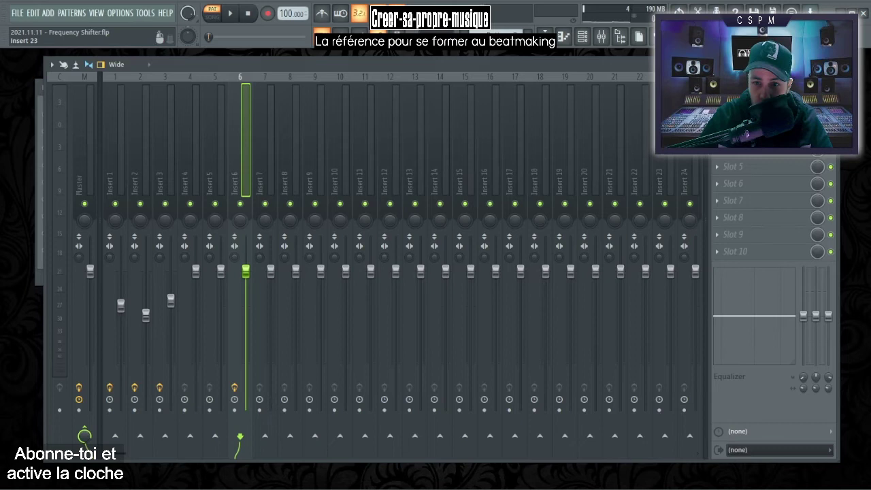
left_click(718, 94)
mouse_move(738, 111)
left_click(865, 390)
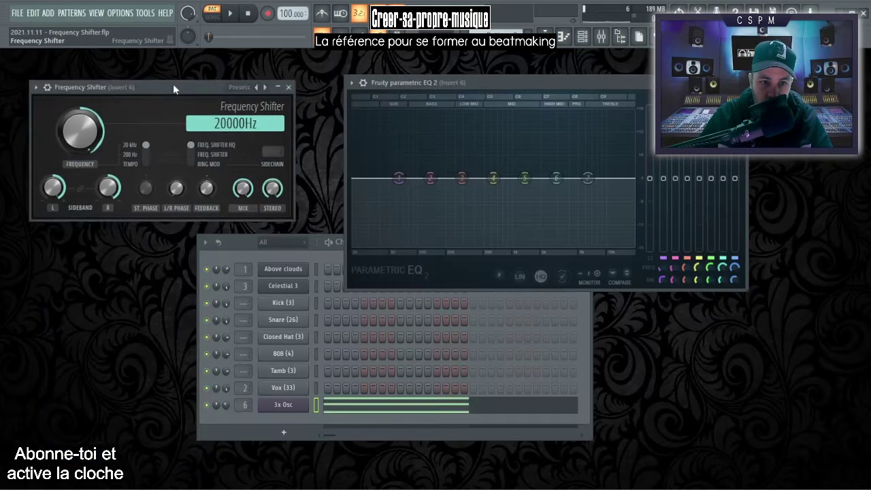
left_click_drag(174, 89, 161, 91)
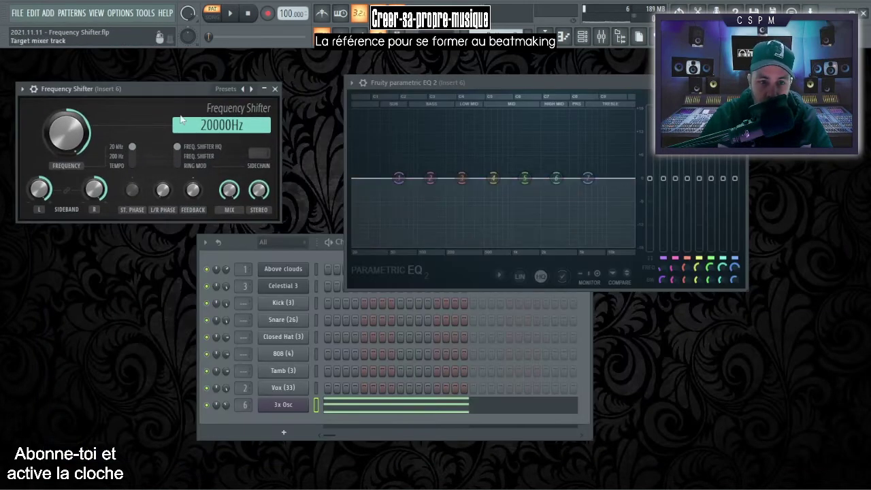
Reset the Insert 6 Frequency Shifter's frequency and lower it to about -423 Hz while auditioning the pattern.
left_click(79, 138, "alt")
key("space")
left_click_drag(79, 138, 80, 170)
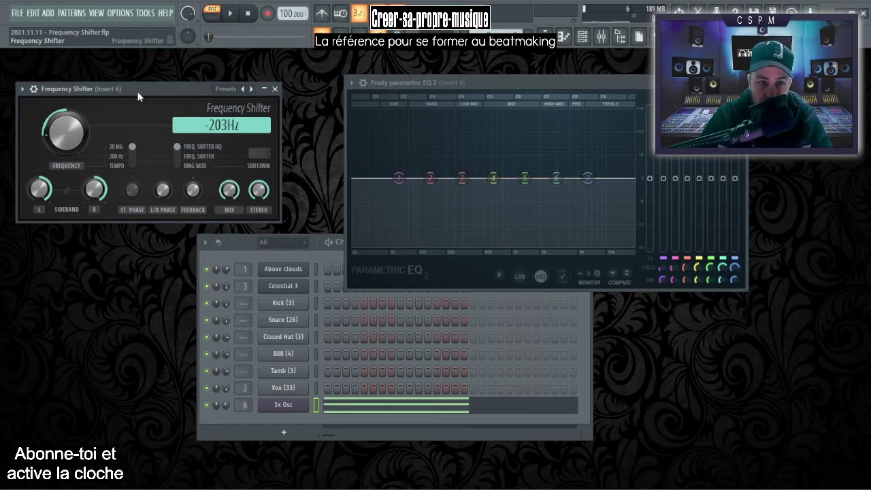
key("space")
left_click_drag(67, 133, 67, 162)
key("space")
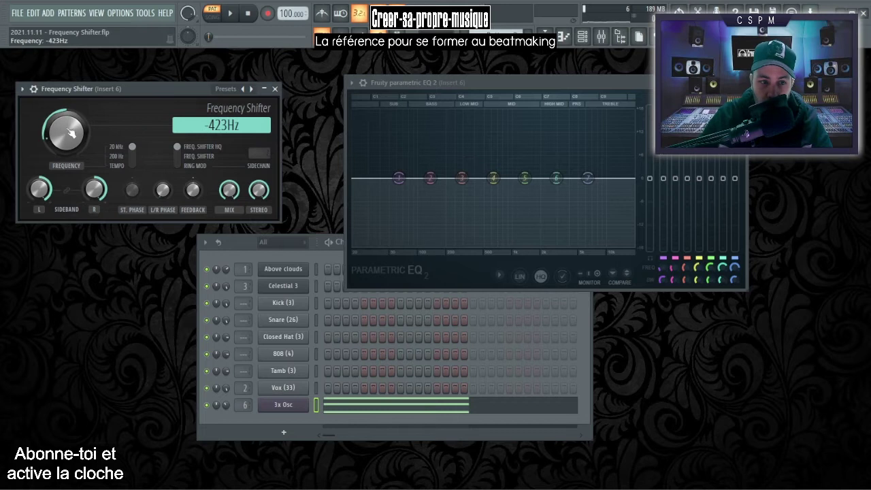
Sweep the Frequency Shifter's frequency upward during playback past 6800 Hz, and reset it to 0 Hz.
key("space")
left_click_drag(70, 140, 71, 49)
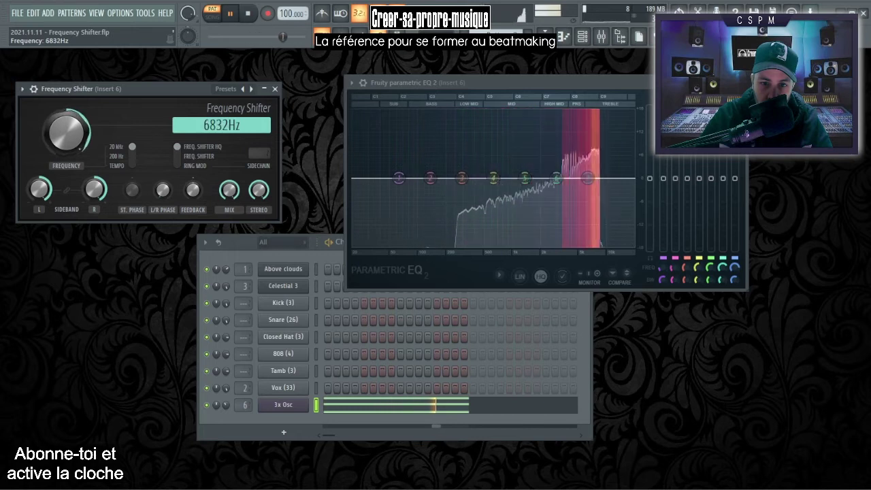
left_click(67, 133, "alt")
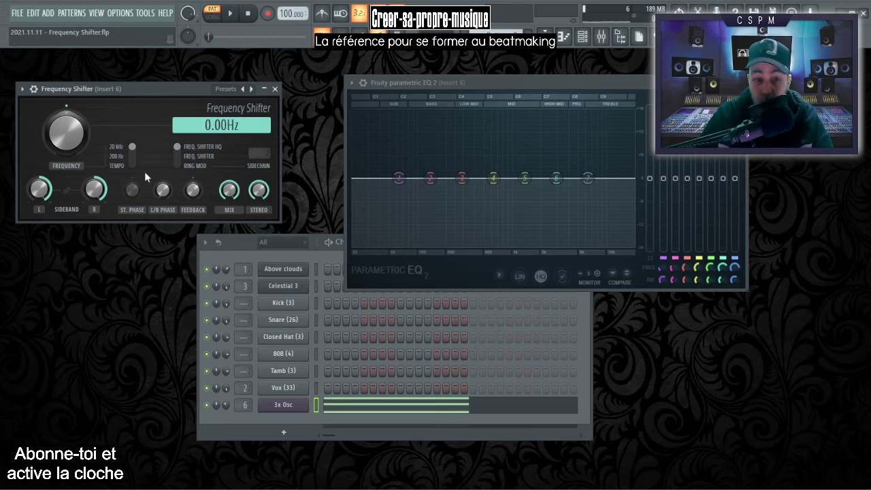
Close the EQ and Frequency Shifter windows, and switch the channel rack to Pattern 1.
left_click_drag(512, 83, 490, 116)
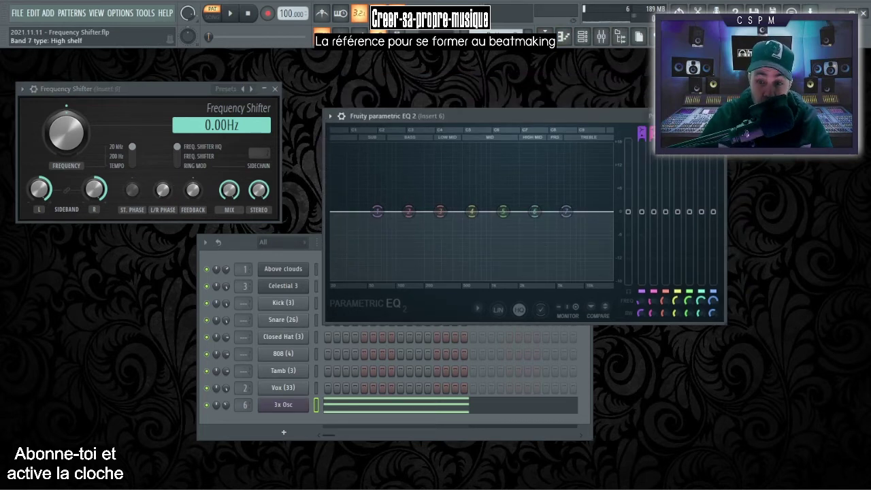
left_click(719, 116)
scroll(496, 33, "up", 1)
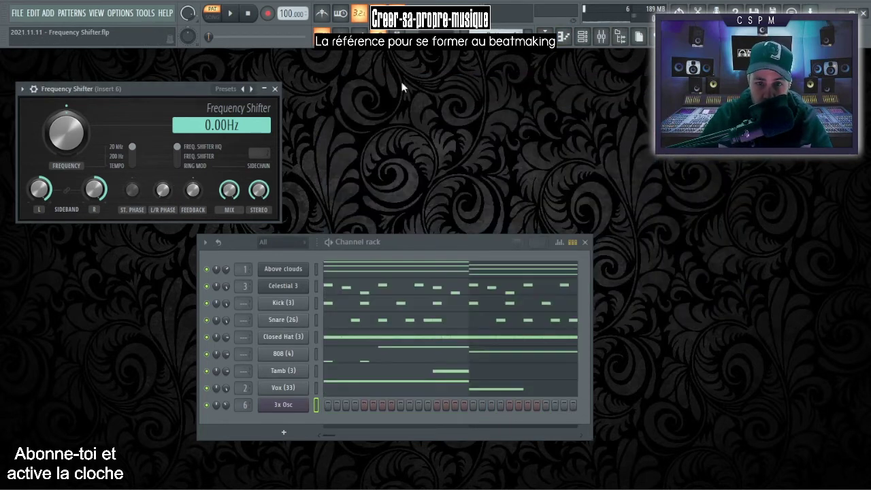
left_click(275, 89)
Check the playlist arrangement and play back Pattern 1 from the channel rack.
left_click(544, 37)
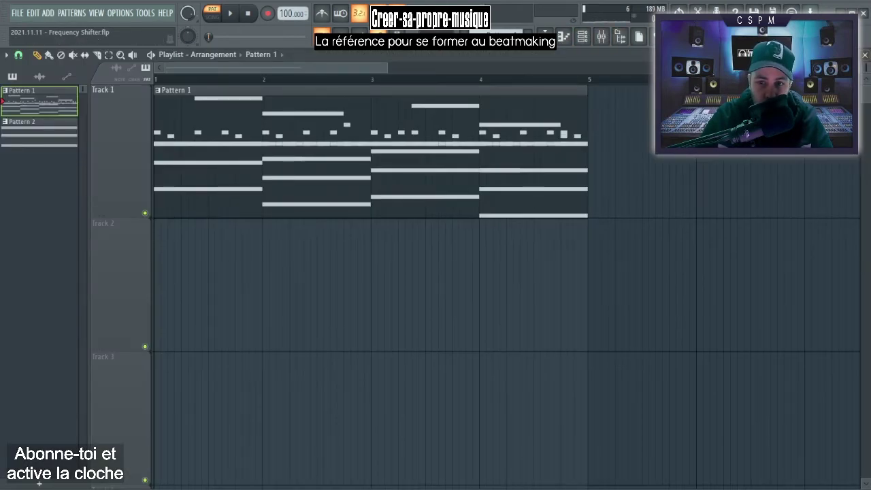
left_click(865, 54)
left_click_drag(426, 250, 390, 176)
key("space")
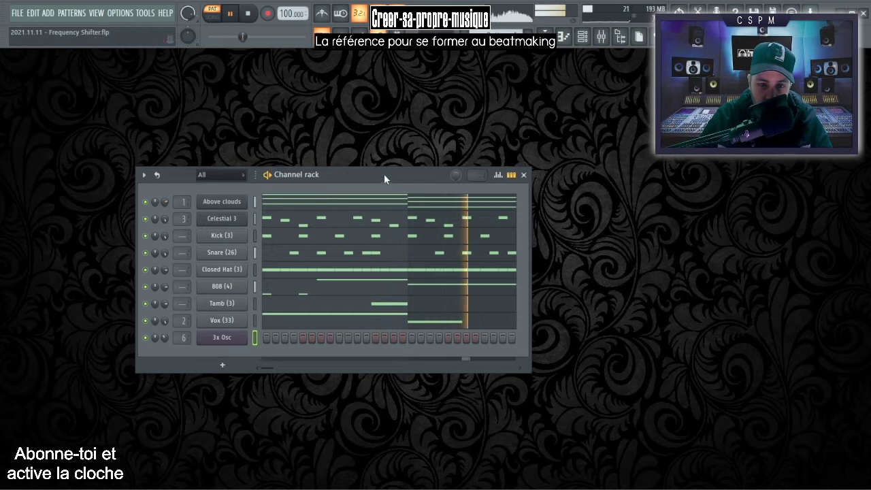
left_click_drag(385, 172, 378, 162)
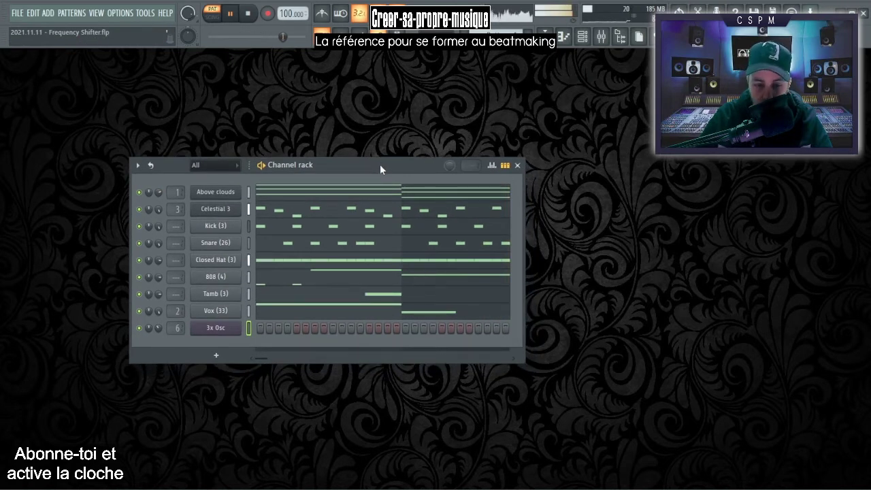
key("space")
Solo the Above clouds channel and play back its chords in the piano roll.
right_click(139, 192)
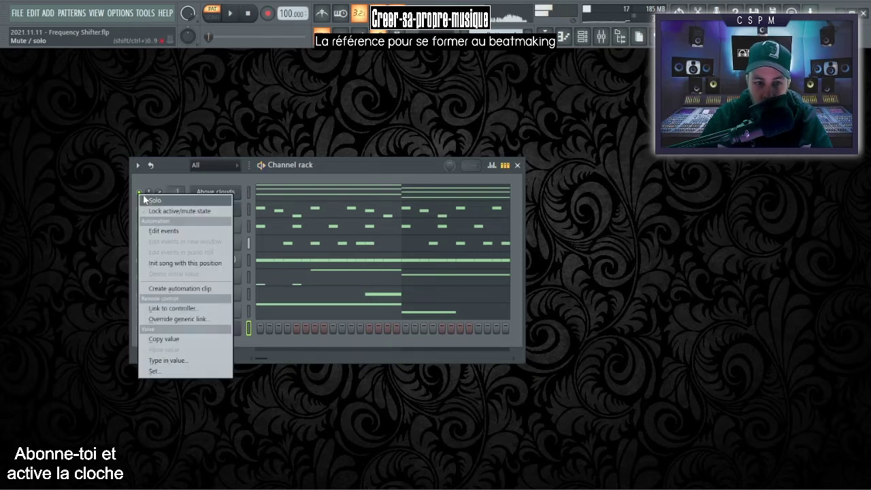
left_click(146, 201)
left_click(500, 190)
scroll(520, 186, "down", 7)
key("space")
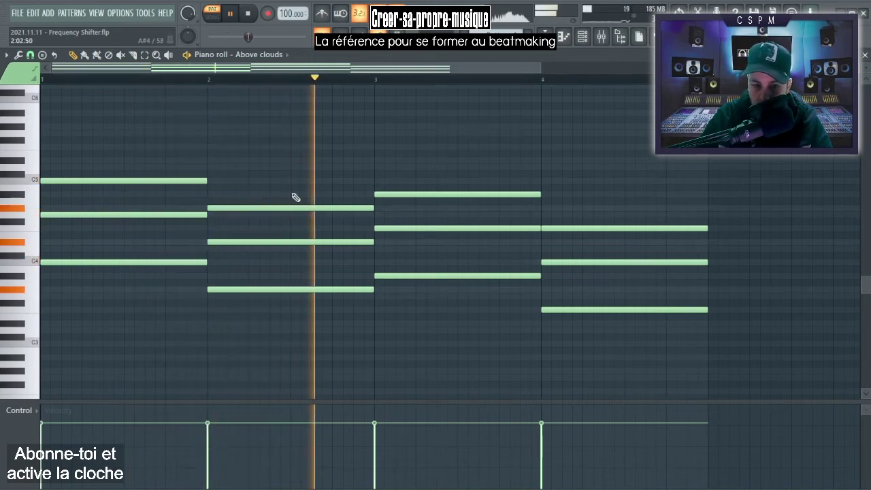
left_click(864, 55)
key("space")
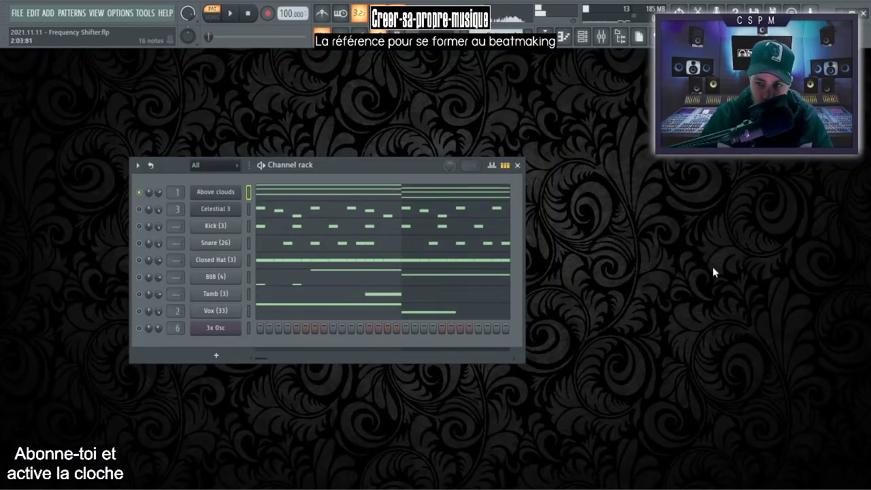
Open the Frequency Shifter on the Above clouds mixer track, Insert 1, and place it below the channel rack.
double_click(177, 192)
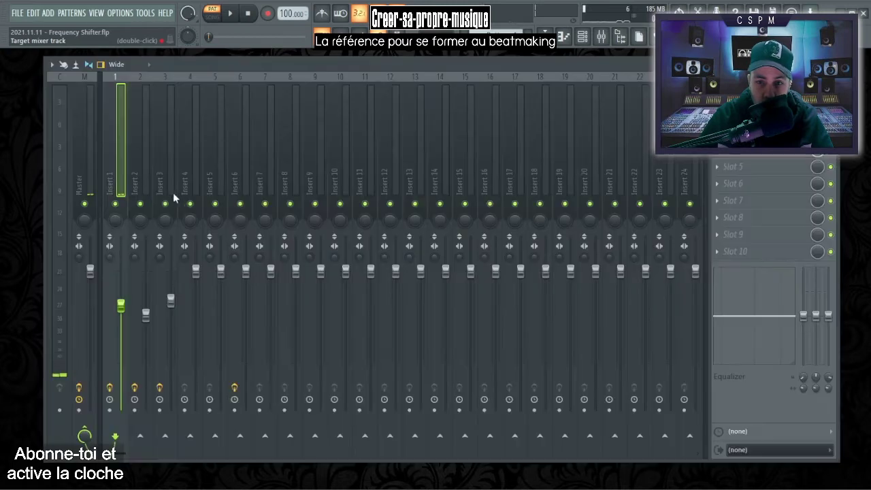
key("F9")
left_click_drag(331, 193, 362, 258)
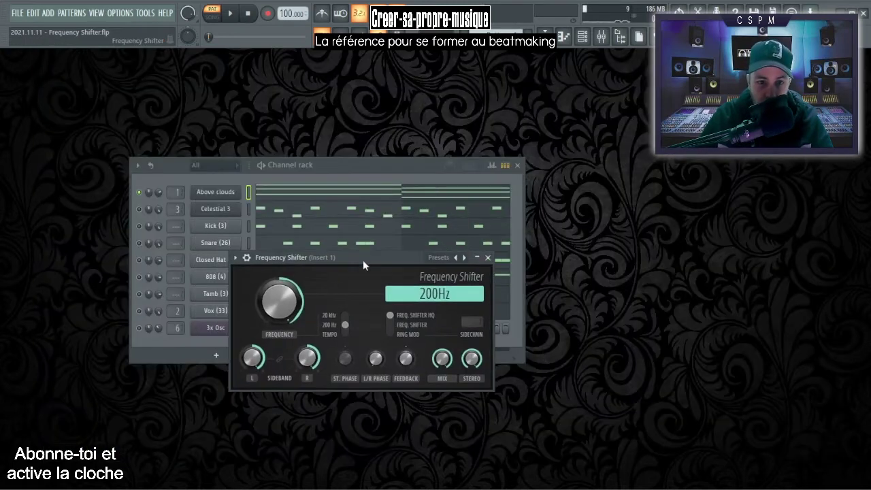
left_click_drag(372, 166, 332, 87)
left_click(490, 311)
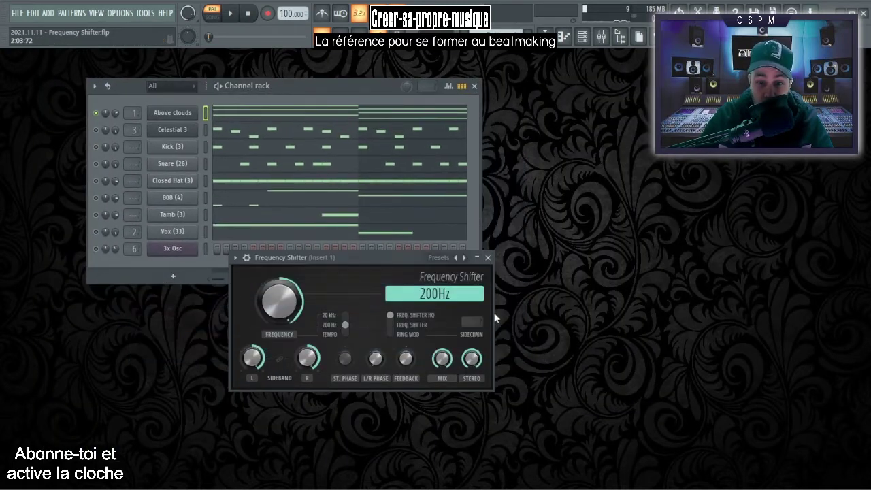
left_click_drag(375, 259, 294, 307)
Set the Insert 1 Frequency Shifter to Tempo range and Ring Mod type, with a frequency of 32:0.
left_click(303, 378)
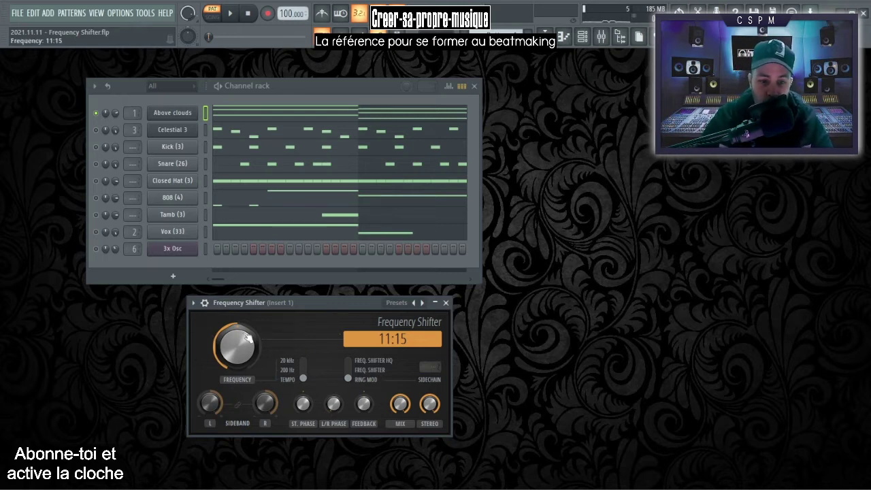
left_click_drag(238, 349, 240, 354)
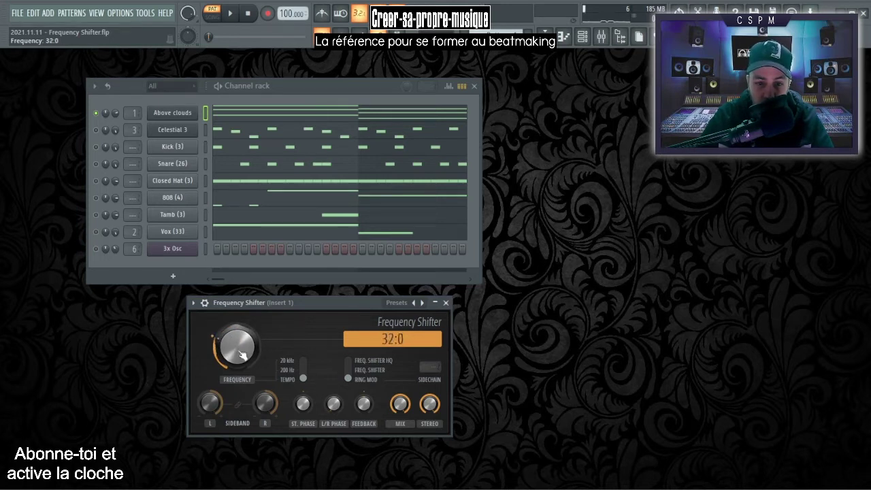
left_click_drag(345, 304, 374, 293)
left_click_drag(347, 85, 346, 78)
Play back the soloed Above clouds channel with the effect, and unsolo it to hear the full beat.
key("space")
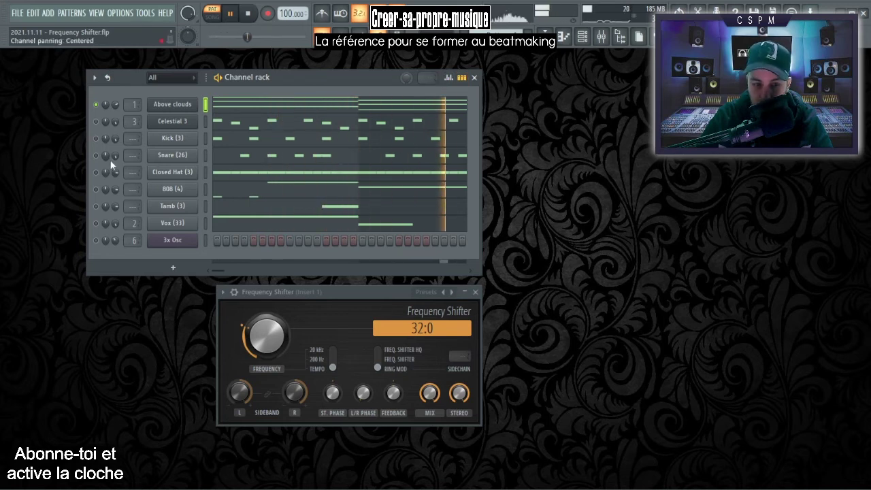
right_click(97, 105)
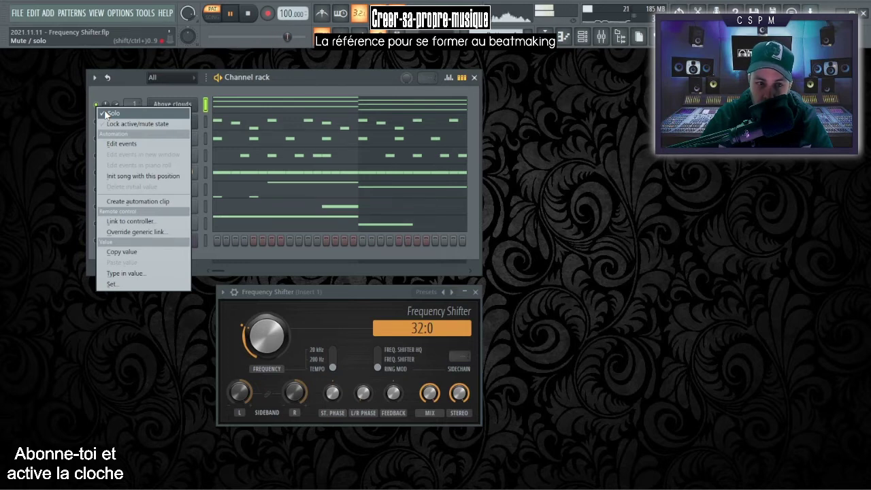
left_click(107, 114)
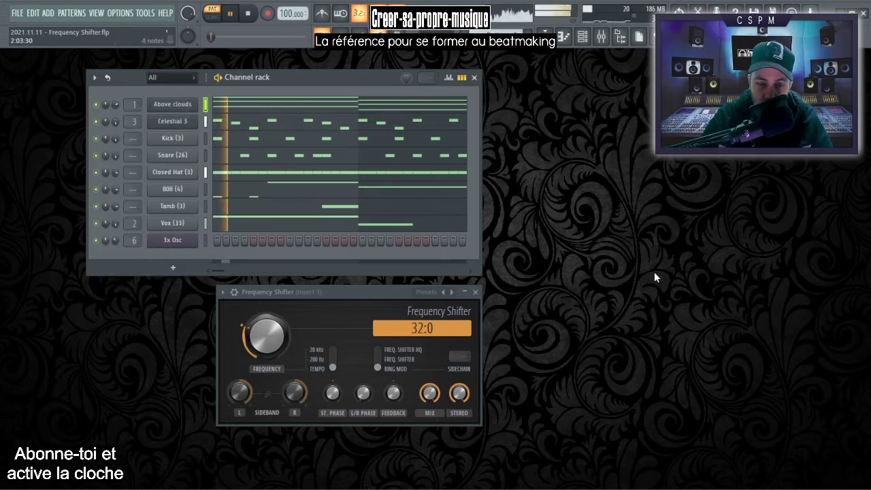
left_click_drag(338, 297, 315, 309)
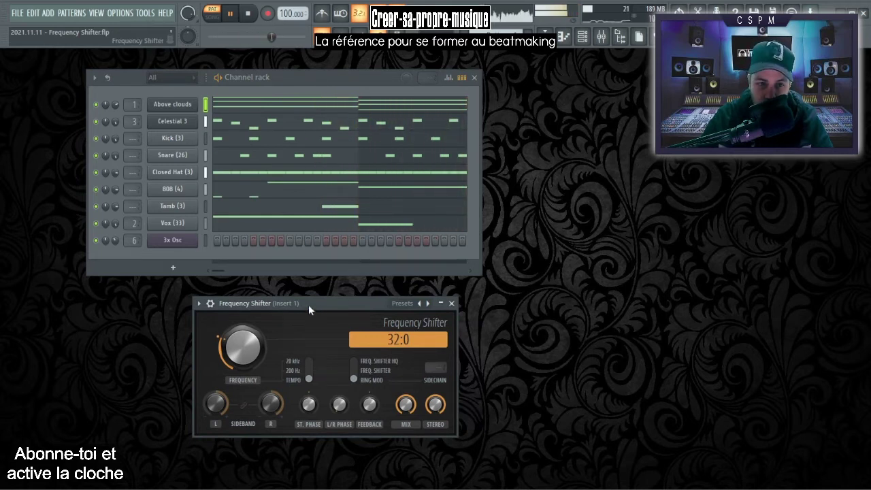
key("space")
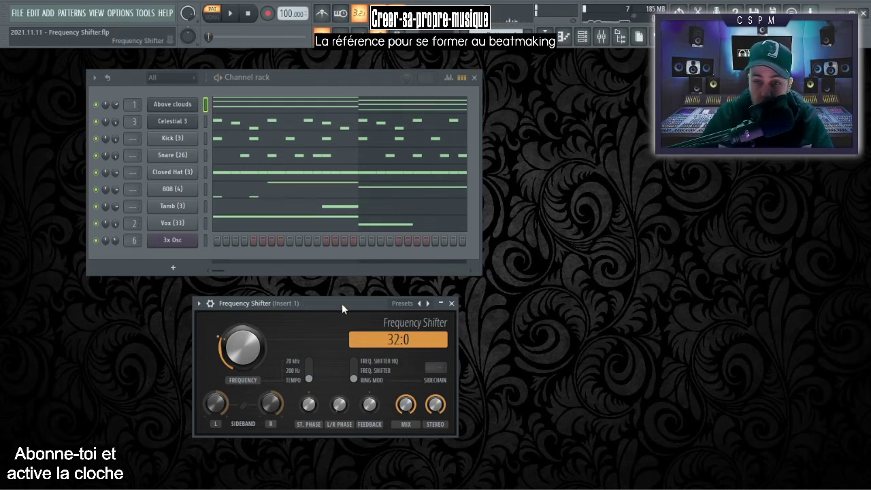
Set the Frequency Shifter's frequency to 1:0 and initialise the song with this position.
left_click_drag(306, 303, 292, 305)
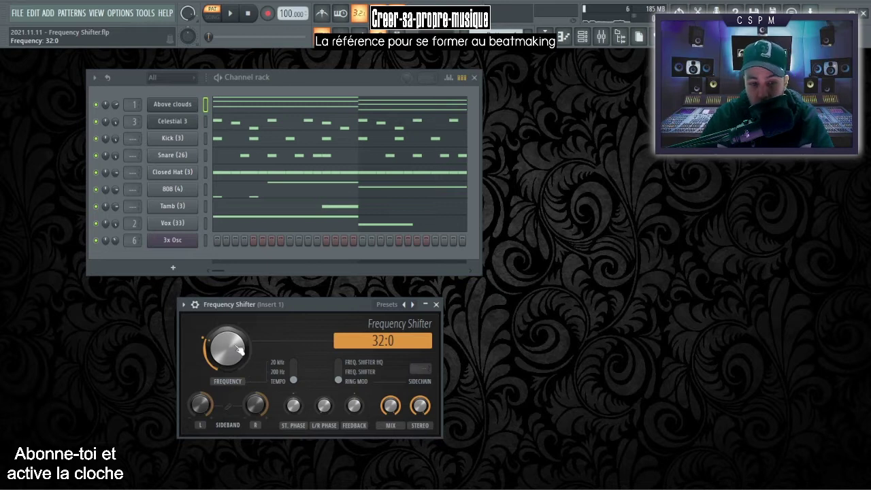
left_click_drag(232, 349, 242, 332)
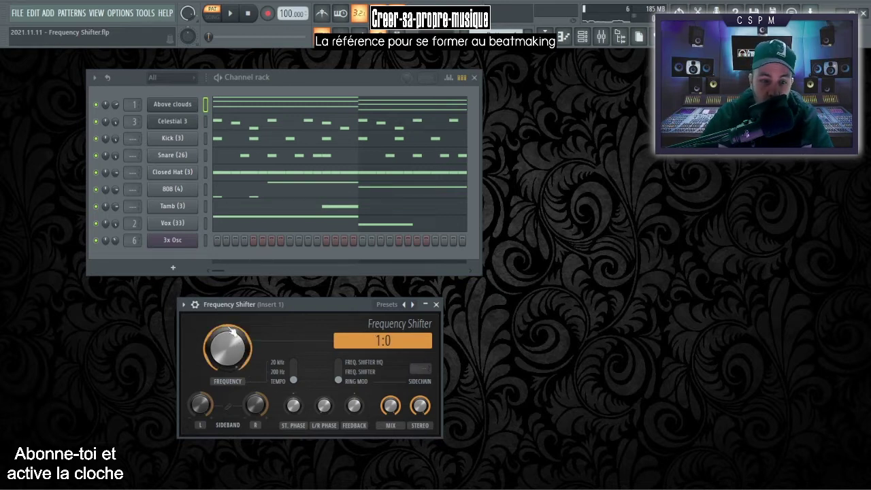
right_click(230, 347)
left_click(247, 410)
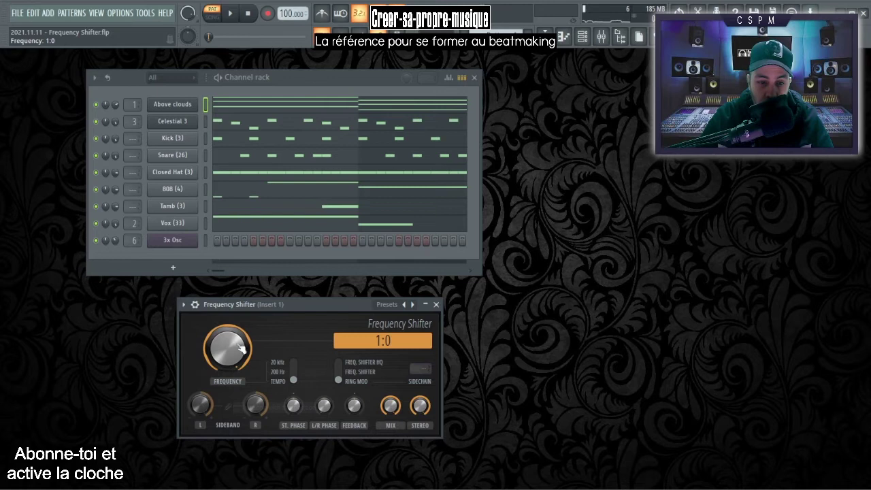
Create an automation clip for the frequency, shorten it to one bar and lower its end point to 0%.
right_click(230, 350)
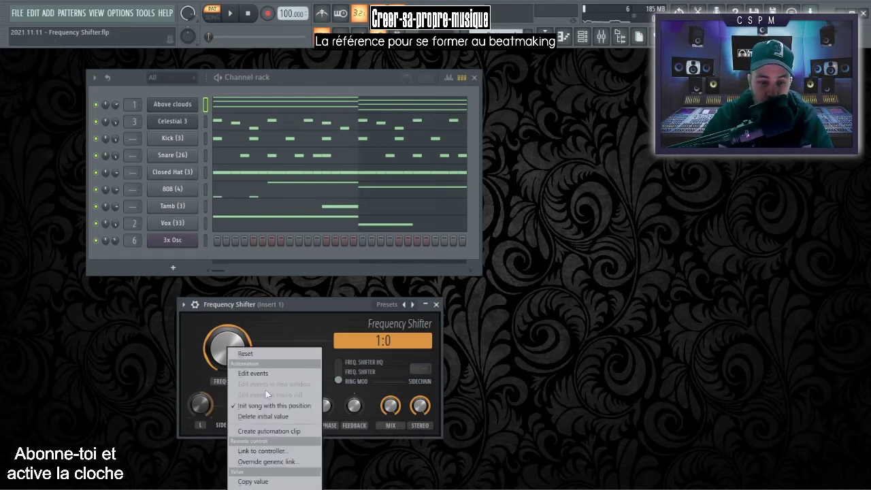
left_click(272, 430)
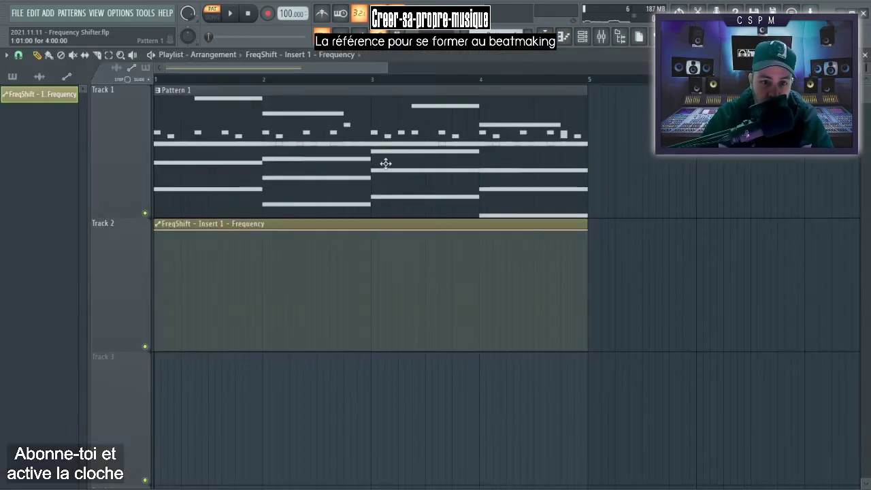
left_click_drag(588, 232, 268, 364)
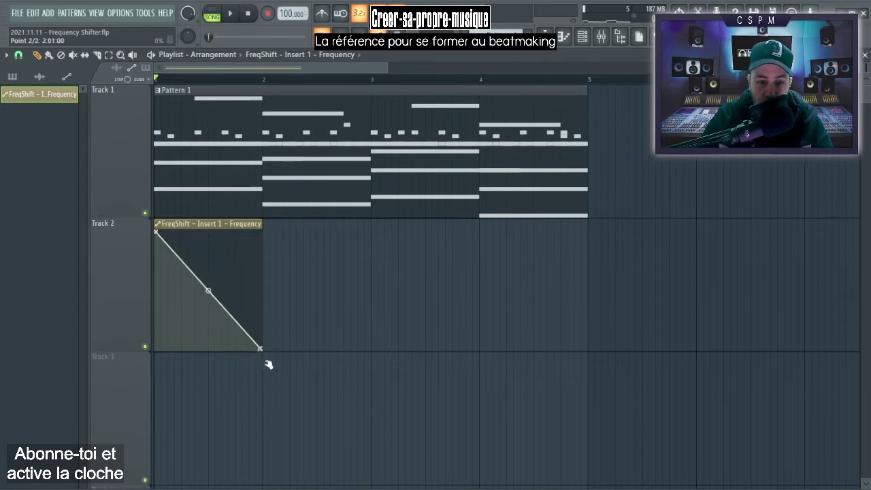
Bend the frequency automation segment into a convex descending curve and play back the full beat.
left_click_drag(216, 293, 208, 249)
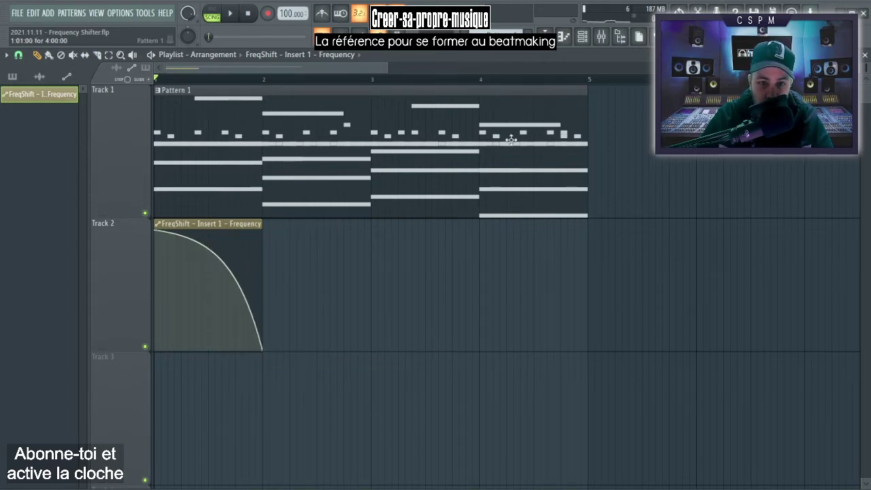
key("F5")
key("space")
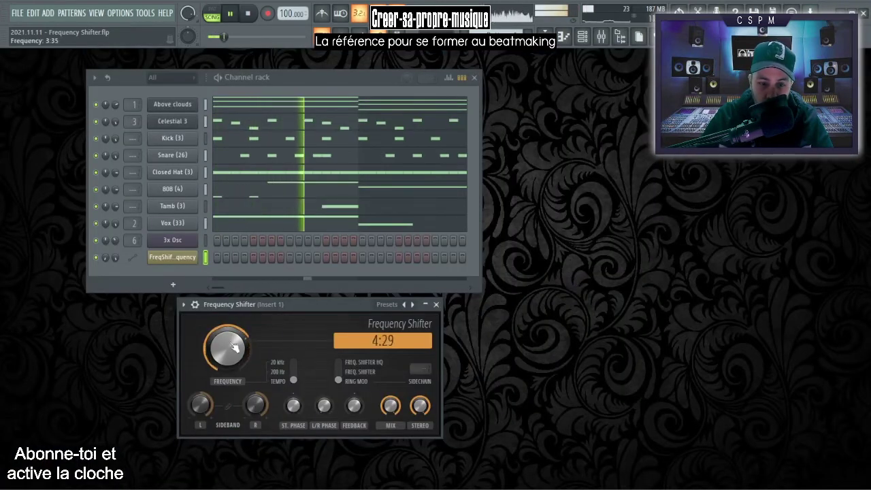
key("space")
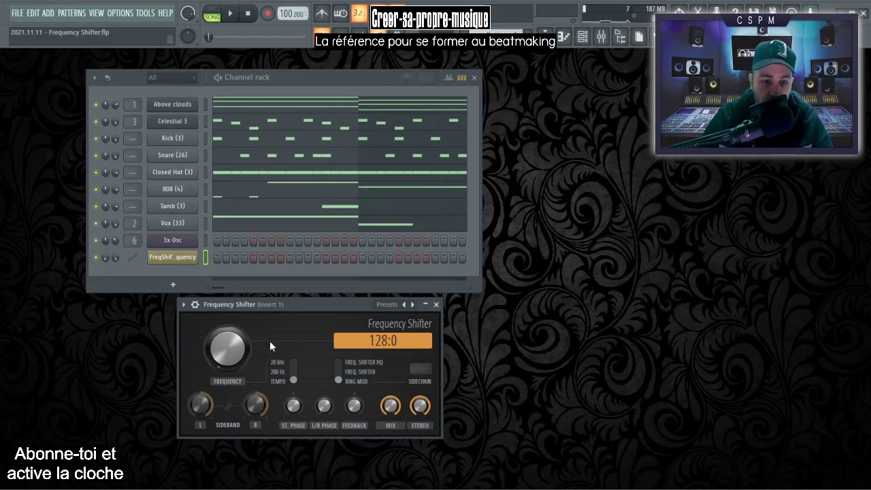
Solo the Above clouds channel in the channel rack and play it back with the frequency automation.
right_click(96, 105)
left_click(103, 112)
left_click_drag(344, 75, 349, 78)
key("space")
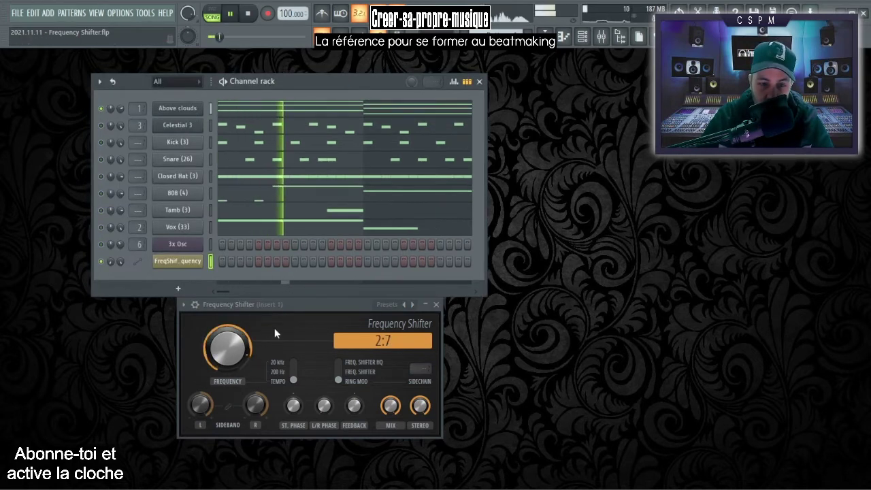
Reset the frequency automation curve to a straight line in the playlist and play it back.
left_click(545, 36)
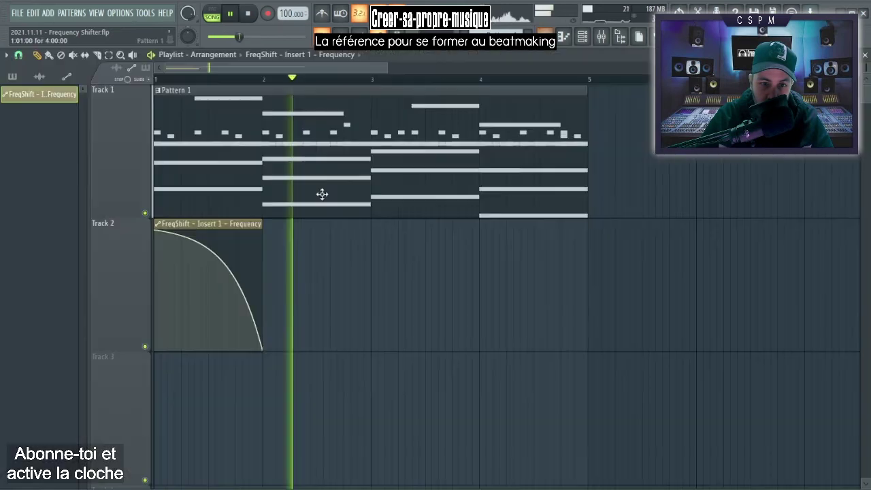
key("space")
right_click(209, 248)
key("space")
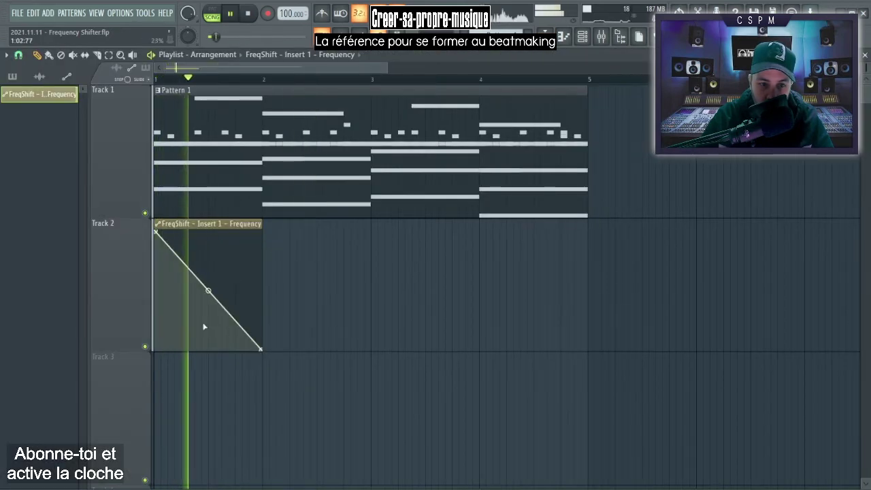
key("space")
Set the Insert 1 Frequency Shifter's frequency to 32:0 and copy that value.
key("F5")
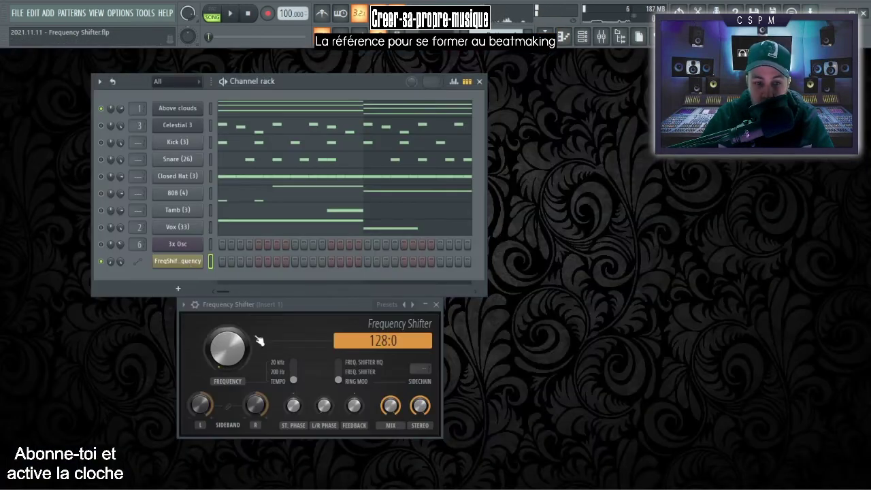
left_click_drag(321, 317, 295, 324)
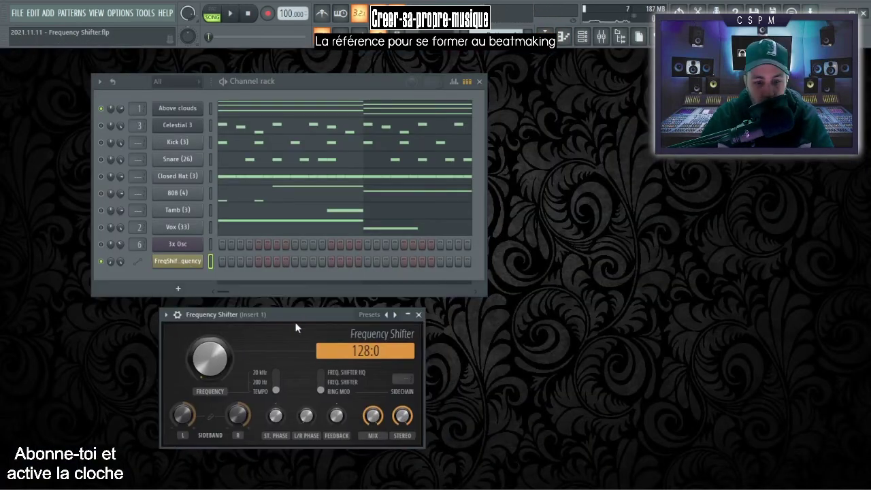
left_click_drag(217, 374, 217, 408)
scroll(223, 365, "down", 5)
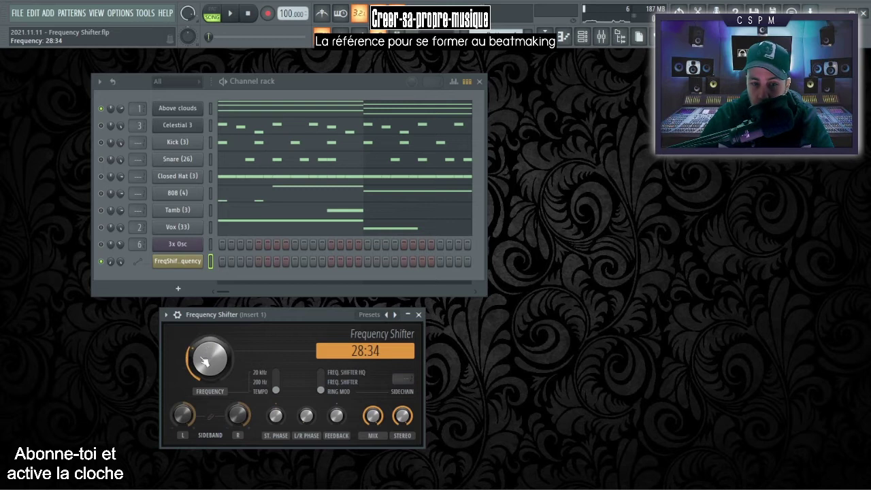
right_click(209, 355)
left_click(204, 355)
right_click(208, 355)
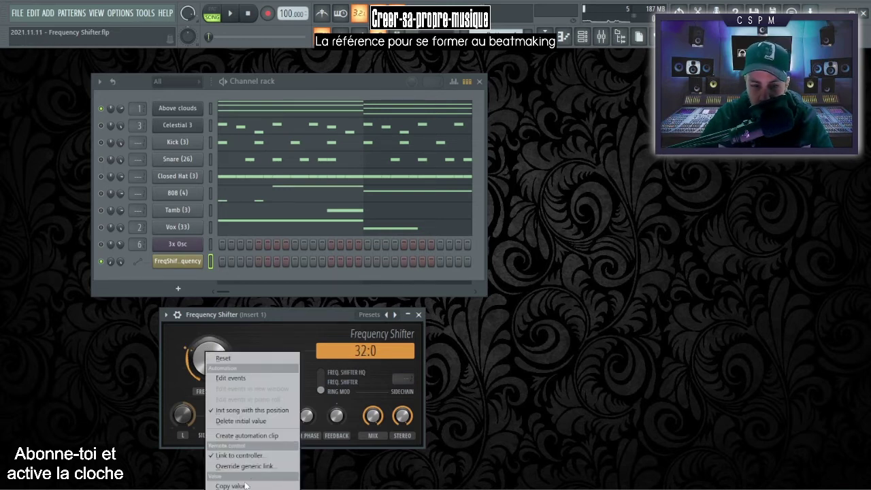
left_click(246, 435)
Paste the copied frequency value onto the automation clip's end point at bar 2.
left_click(544, 32)
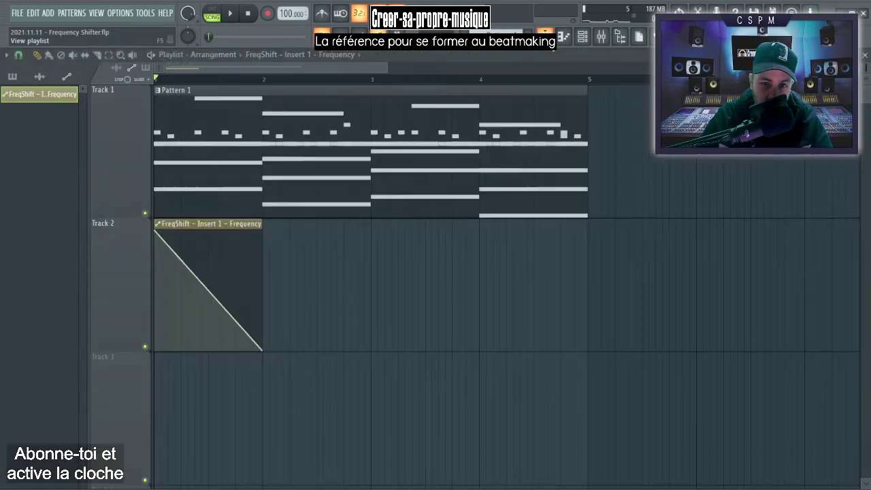
right_click(263, 352)
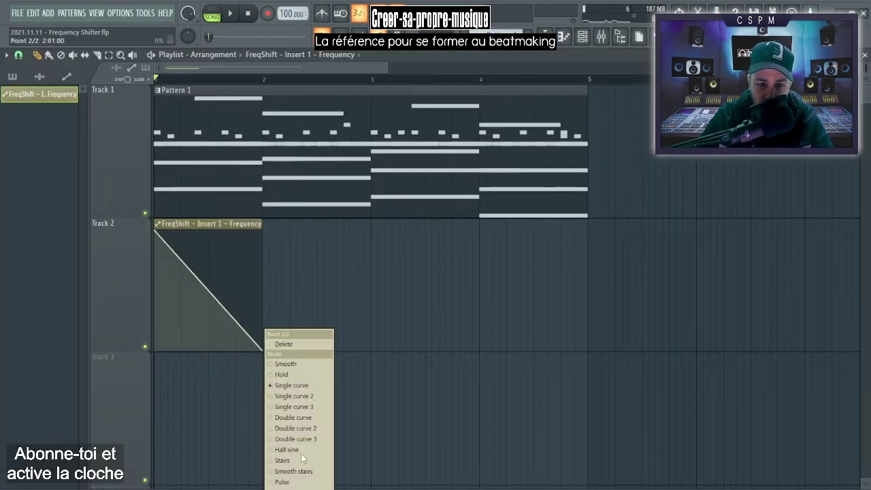
left_click(293, 489)
Extend the automation clip to four bars and add a point at its end with the pasted value of 29%.
left_click_drag(264, 227, 586, 235)
left_click_drag(371, 315, 378, 294)
right_click(379, 294)
left_click(405, 483)
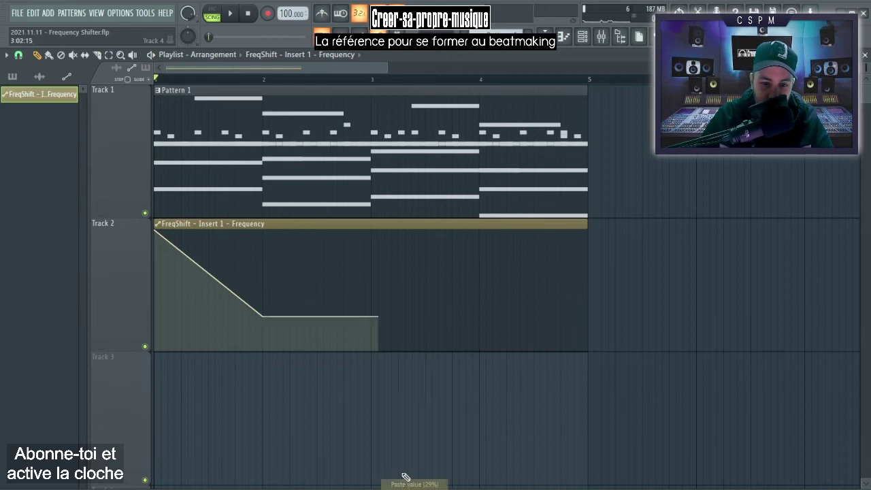
mouse_move(378, 318)
left_mouse_down()
mouse_move(371, 318)
mouse_move(449, 317)
mouse_move(353, 317)
mouse_move(371, 319)
left_mouse_up()
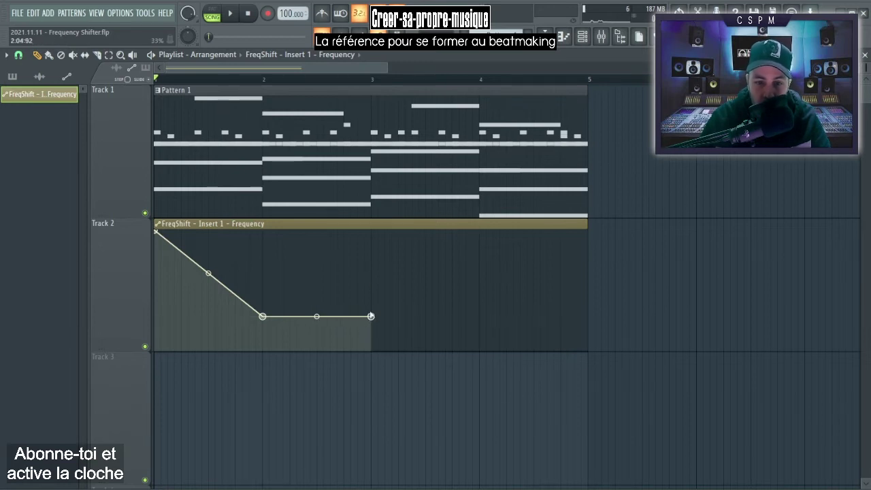
left_click_drag(372, 317, 588, 317)
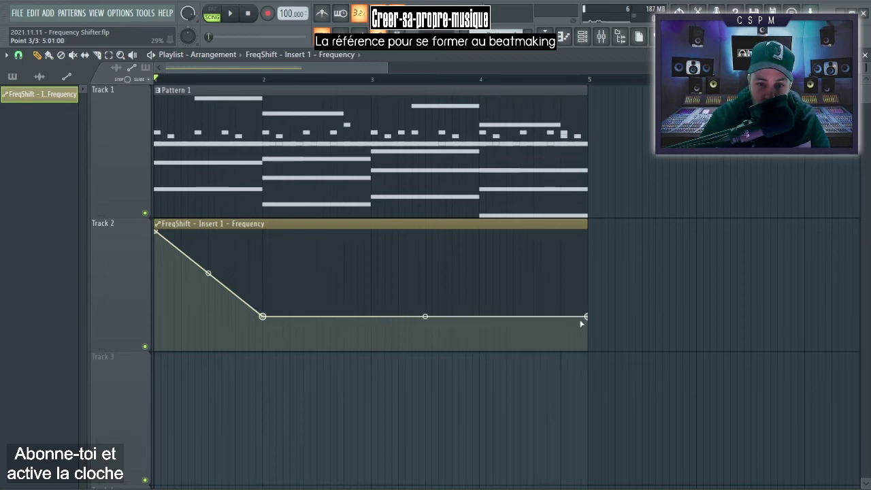
Play back the soloed Above clouds channel while watching the Frequency Shifter follow the automation.
left_click(865, 54)
left_click_drag(361, 81, 442, 81)
key("space")
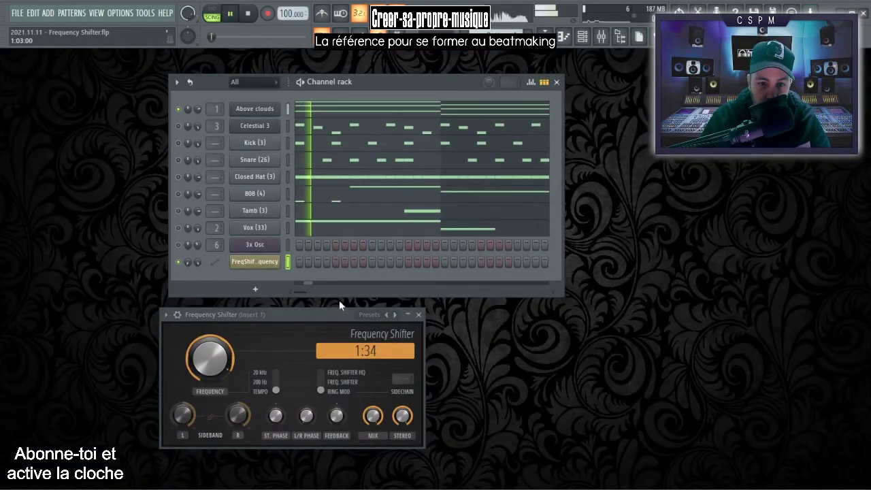
left_click_drag(306, 317, 325, 314)
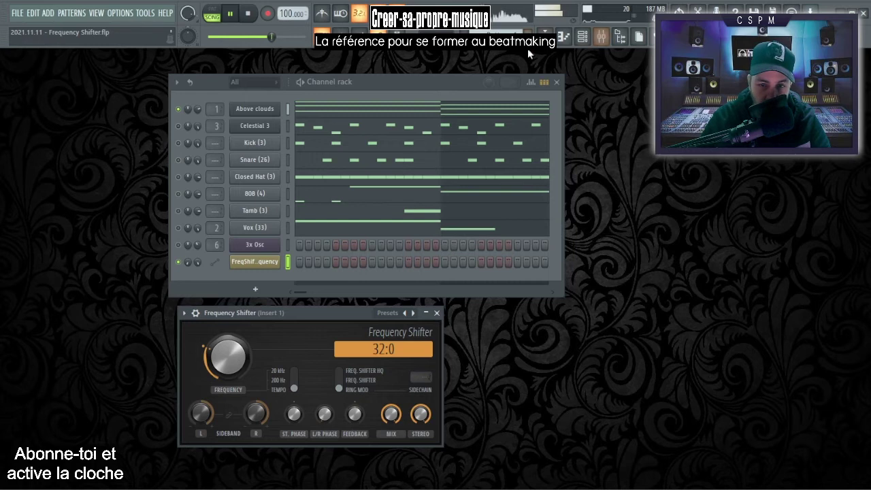
key("space")
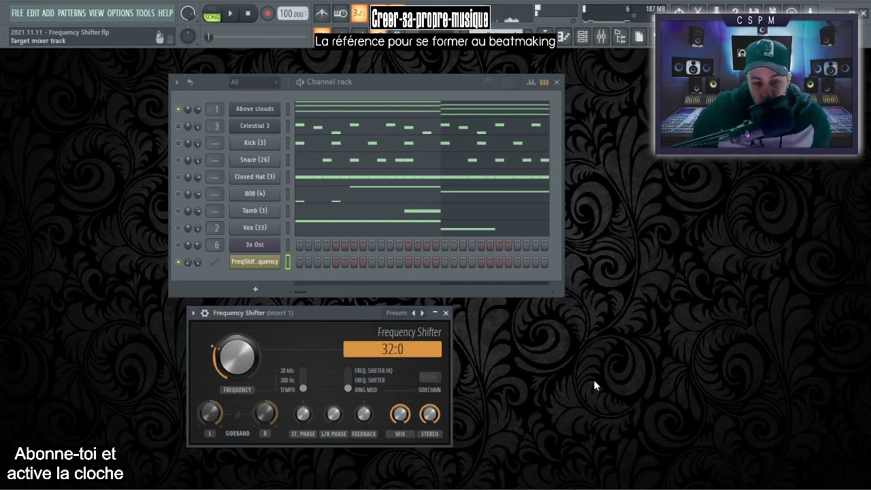
Try the 200 Hz and 20 kHz frequency ranges, and switch the Frequency Shifter back to Tempo.
left_click(306, 379)
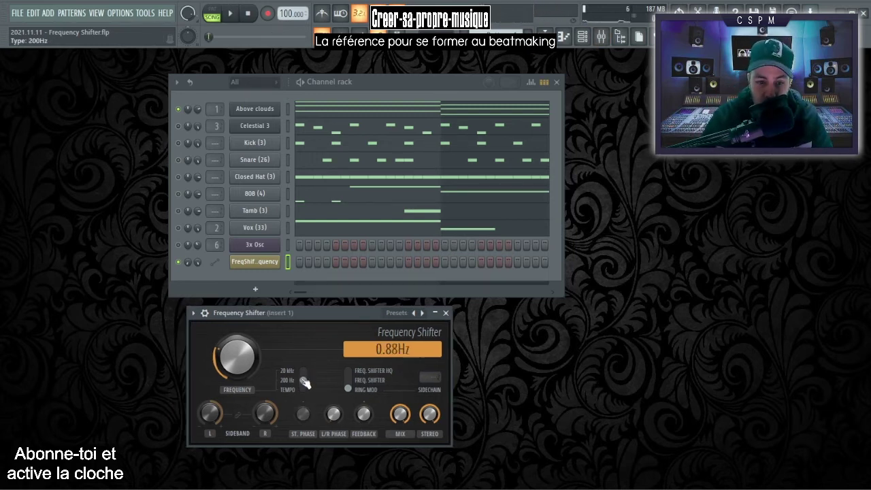
left_click(306, 373)
left_click(303, 379)
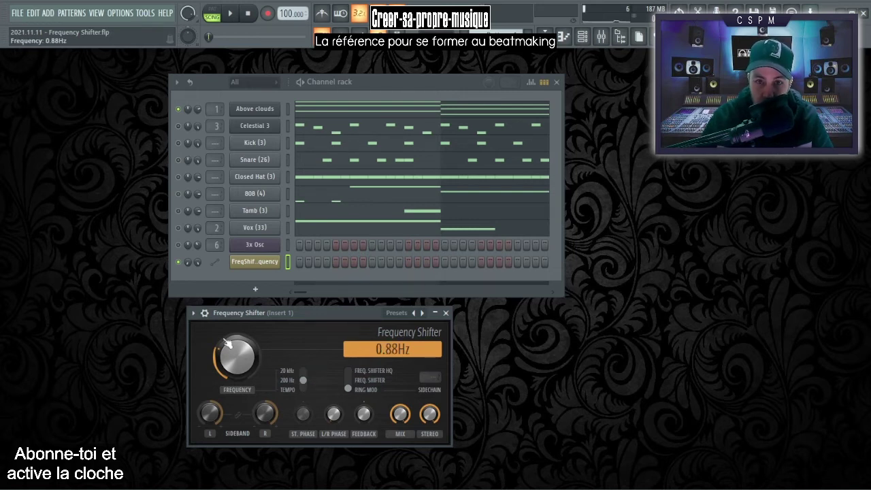
left_click(306, 374)
left_click(303, 388)
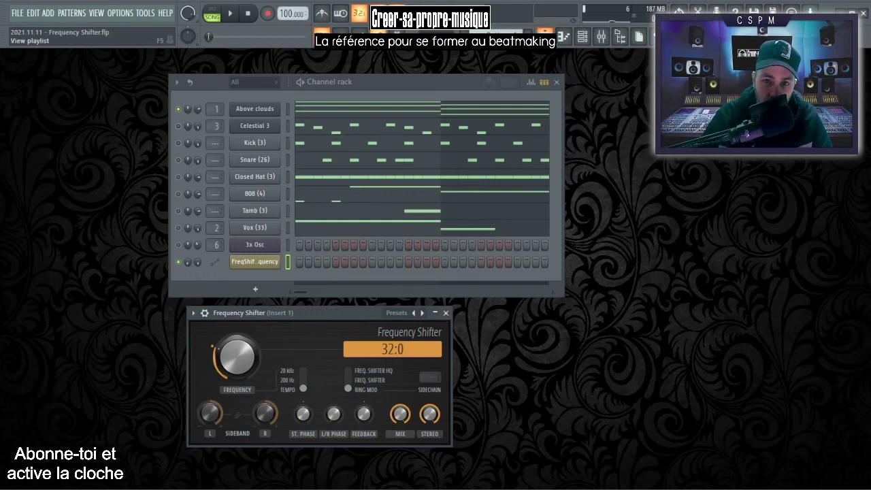
left_click(545, 34)
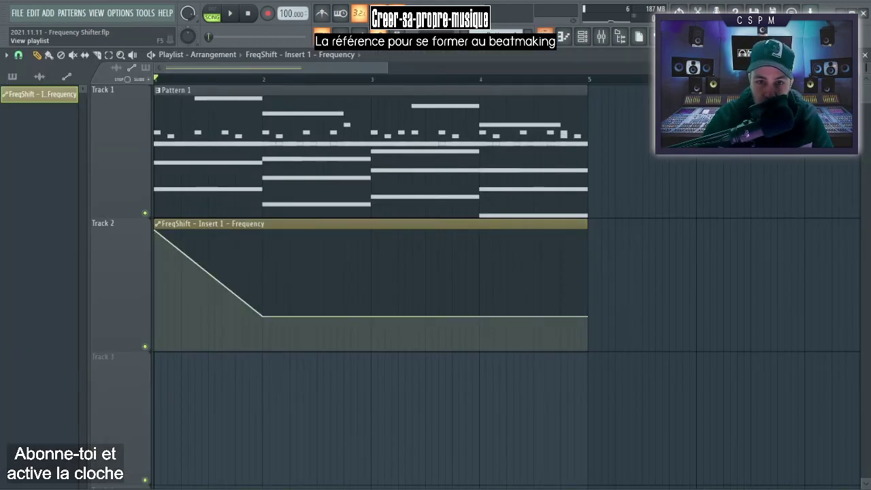
left_click(545, 34)
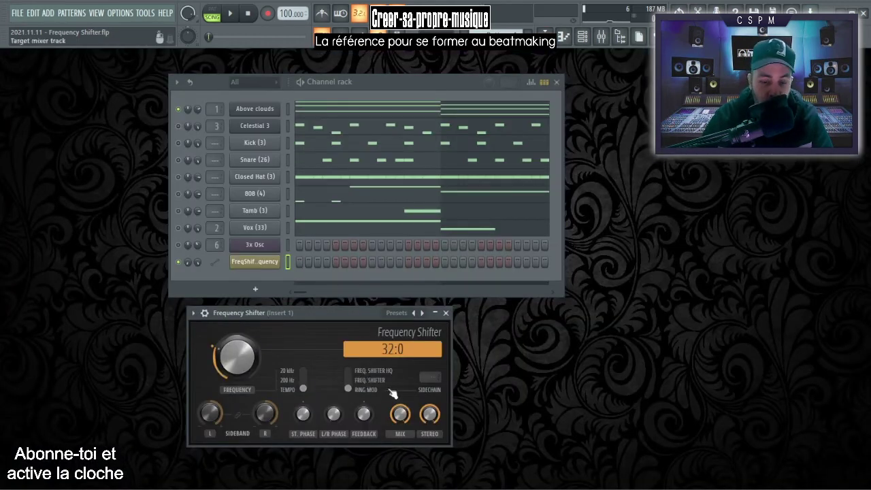
Audition the Frequency Shifter with its mix at 80% Dry, and return the mix to 100% Wet.
left_click_drag(400, 419, 400, 413)
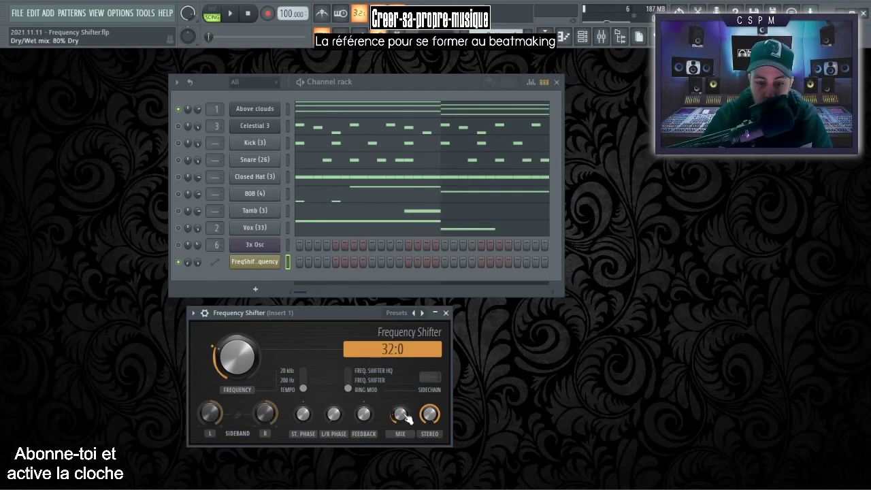
key("space")
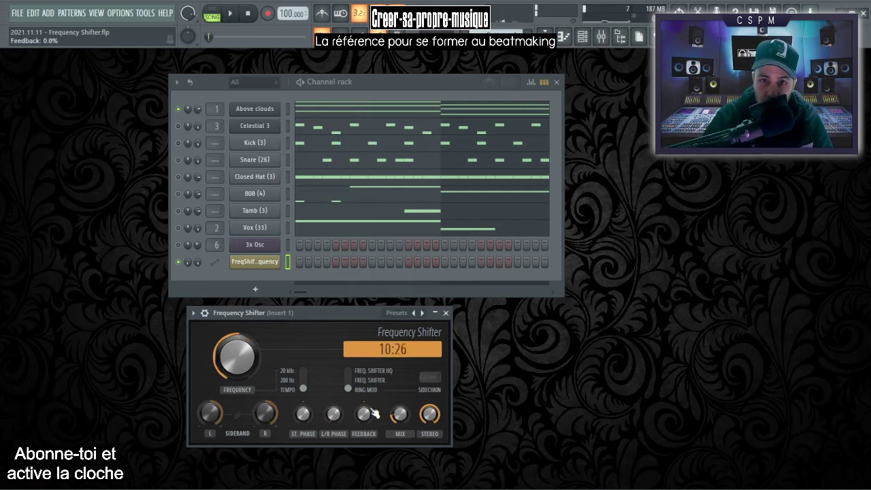
left_click_drag(402, 415, 402, 422)
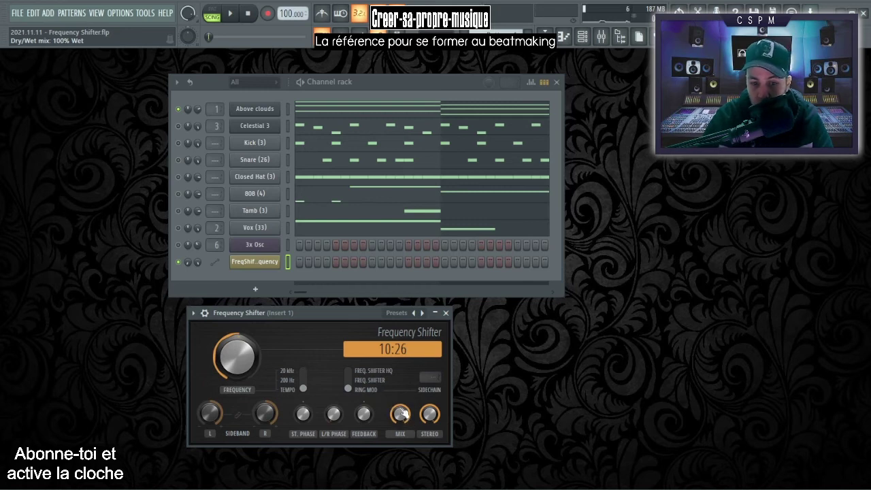
Compare playback at 100% Wet with the mix at 84% Dry, and restore the mix to fully wet.
key("space")
left_click_drag(402, 416, 401, 469)
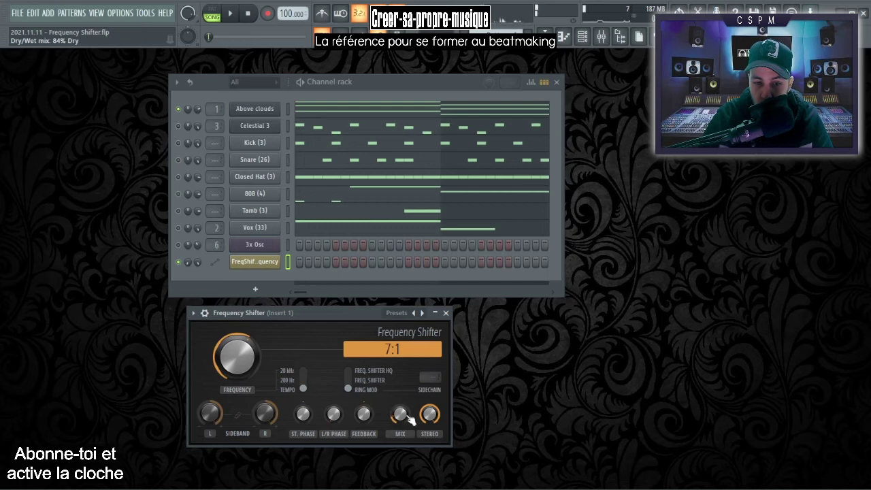
key("space")
key("space")
left_click_drag(402, 414, 402, 355)
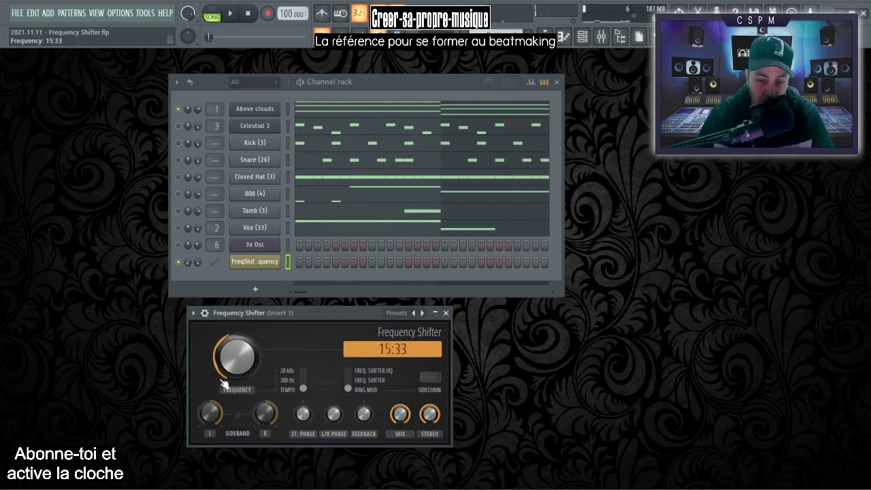
Close the channel rack and reposition the Frequency Shifter window on the empty workspace.
left_click(556, 81)
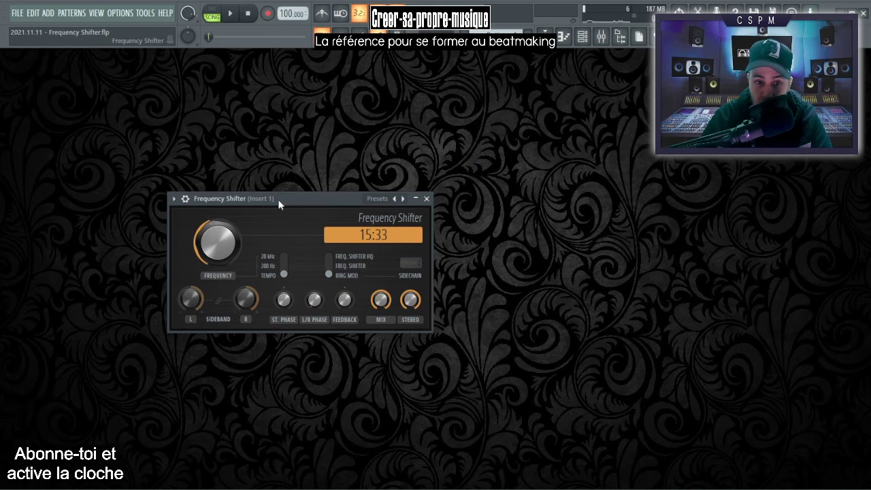
mouse_move(278, 200)
left_mouse_down()
mouse_move(260, 188)
mouse_move(283, 196)
left_mouse_up()
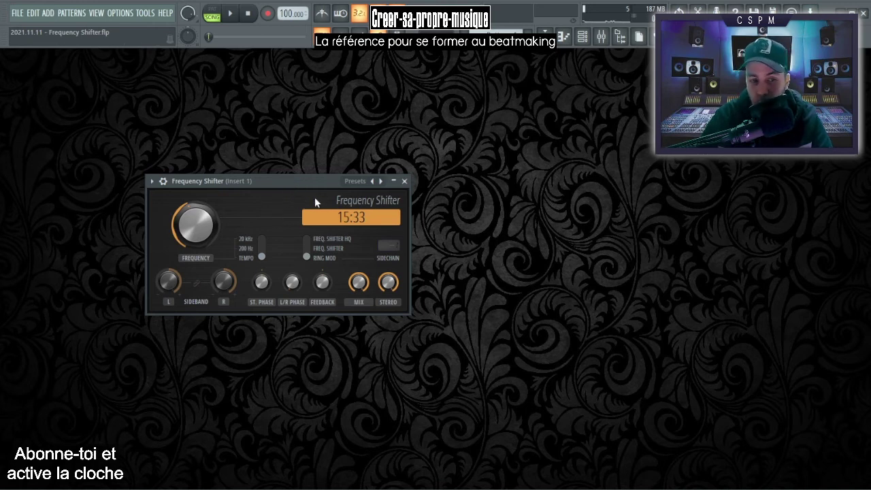
left_click_drag(314, 182, 303, 176)
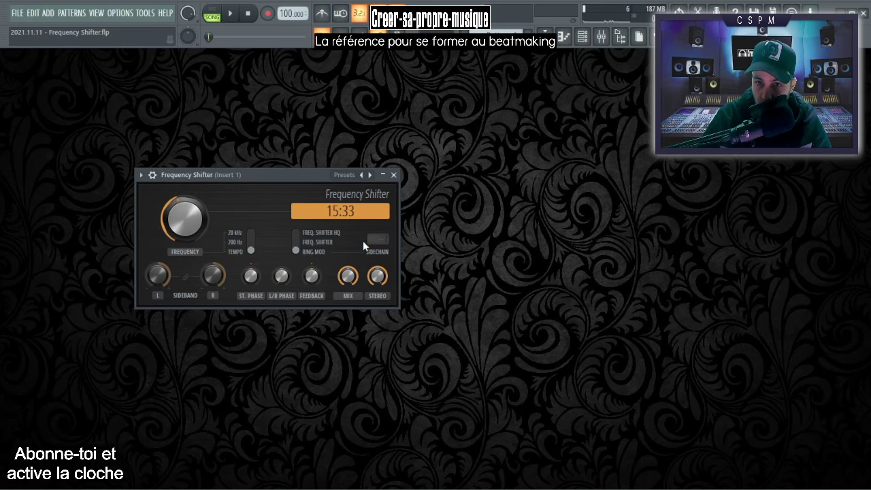